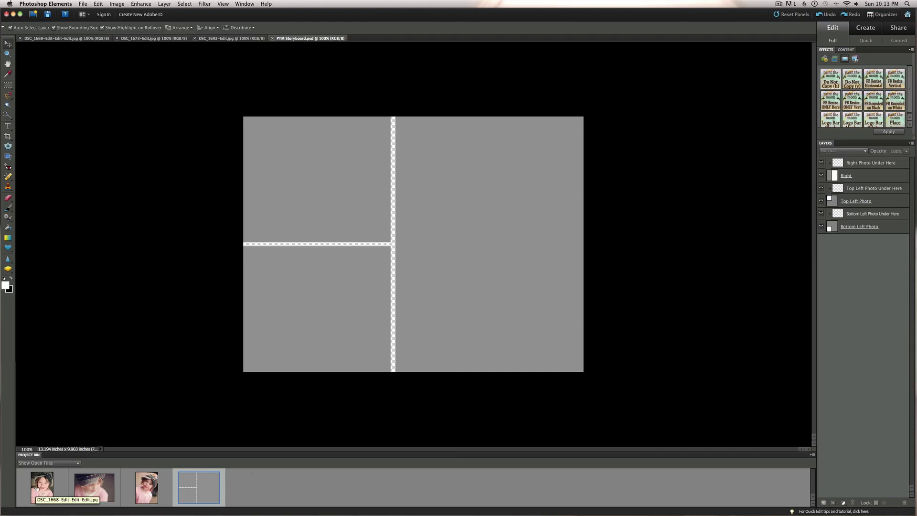
Step: Drop the DSC_1668 smiling girl photo, clip it above the Right layer, nudge it down
drag(41, 489, 179, 387)
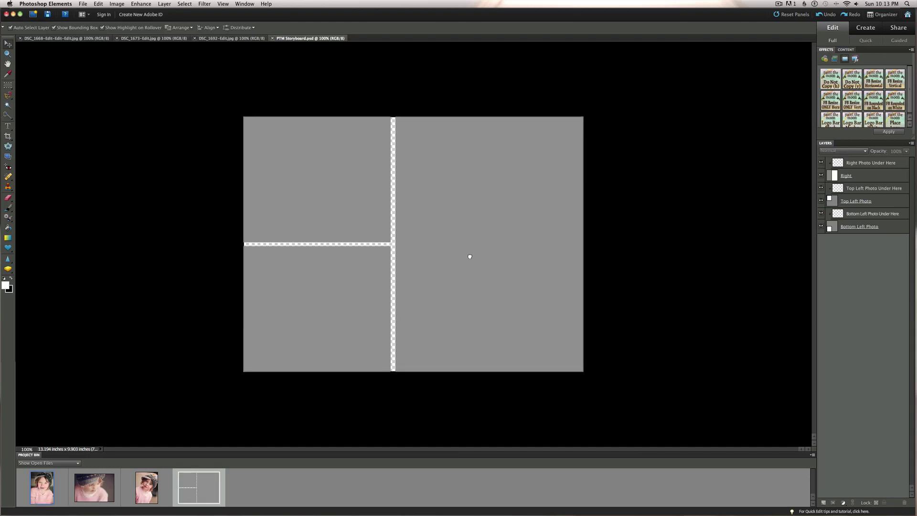
drag(470, 257, 512, 262)
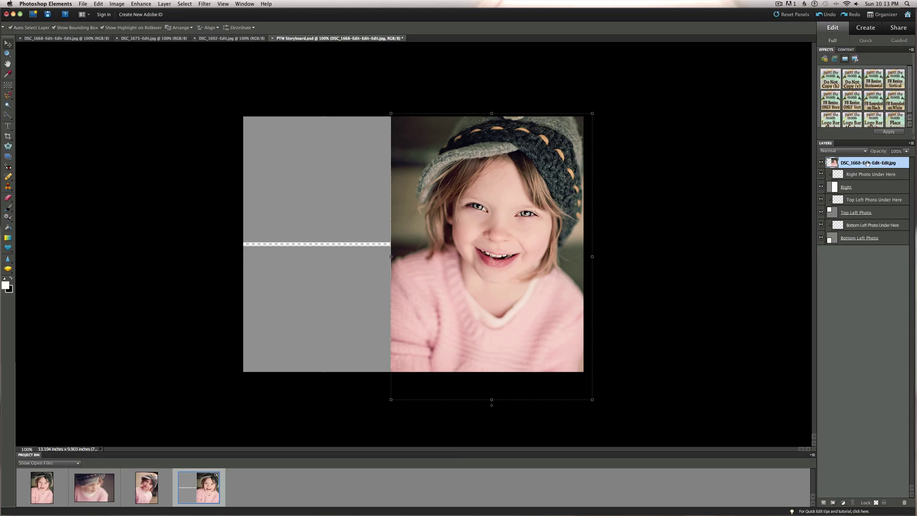
drag(868, 164, 868, 177)
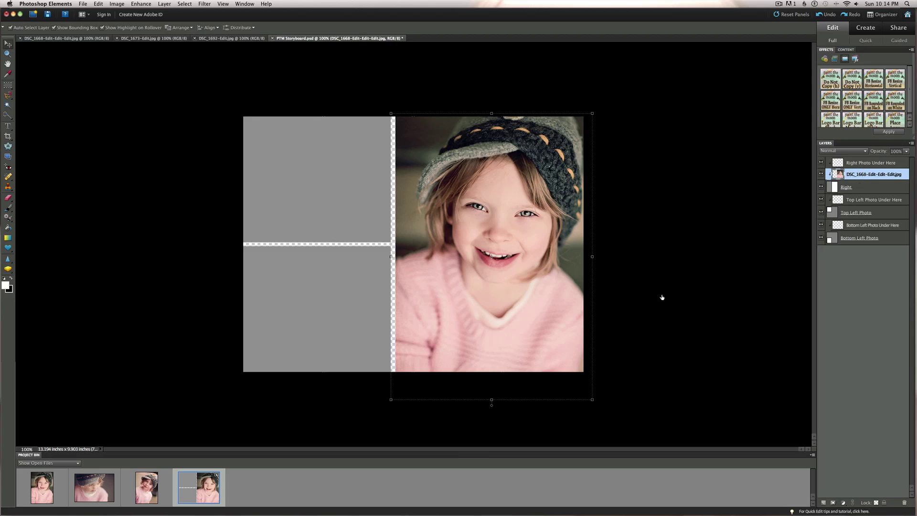
click(658, 275)
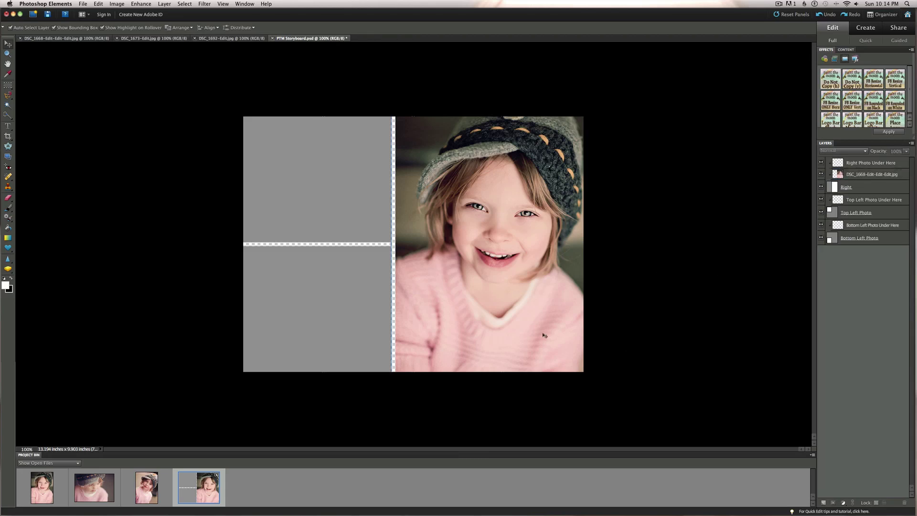
mouse_move(541, 306)
mouse_down()
mouse_move(549, 318)
mouse_move(543, 326)
mouse_move(539, 311)
mouse_up()
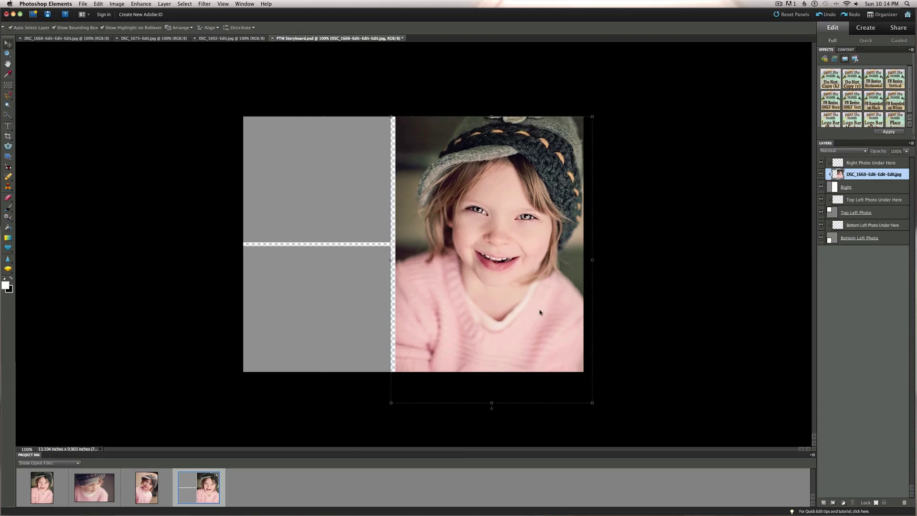
Step: Add the DSC_1673 looking-down photo to the canvas, cancelling the trial resize to keep 100% size
click(383, 386)
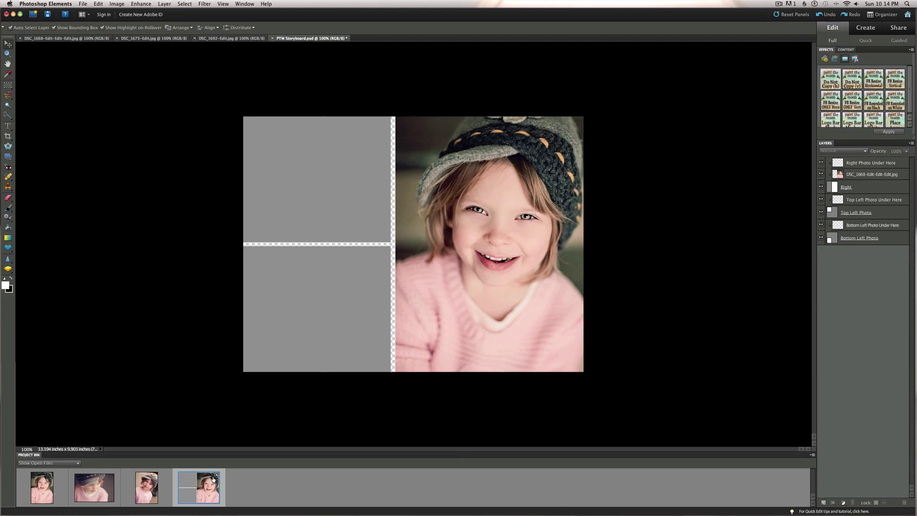
drag(83, 492, 300, 314)
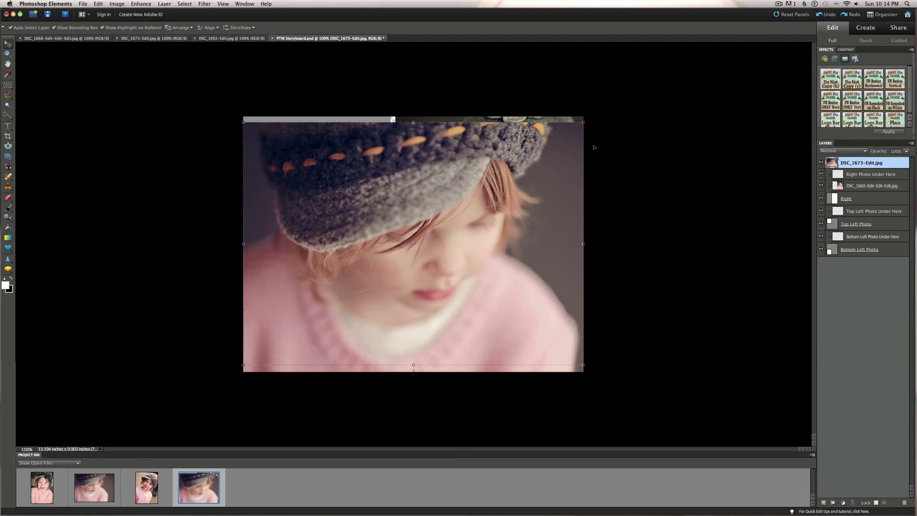
key(super+t)
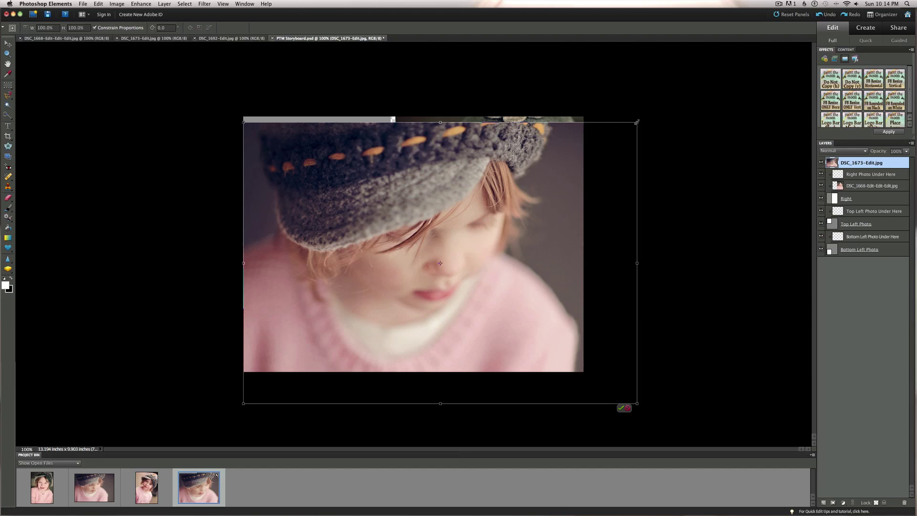
drag(635, 123, 475, 248)
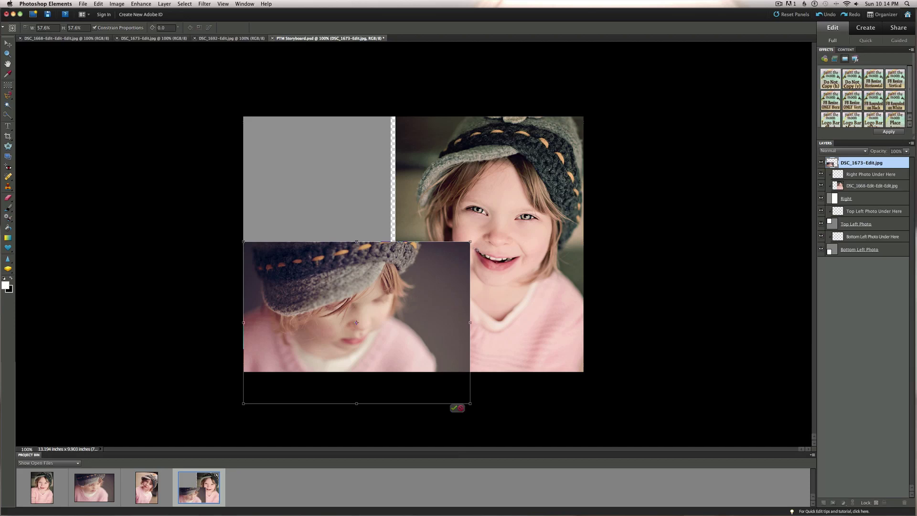
click(95, 28)
drag(471, 243, 403, 250)
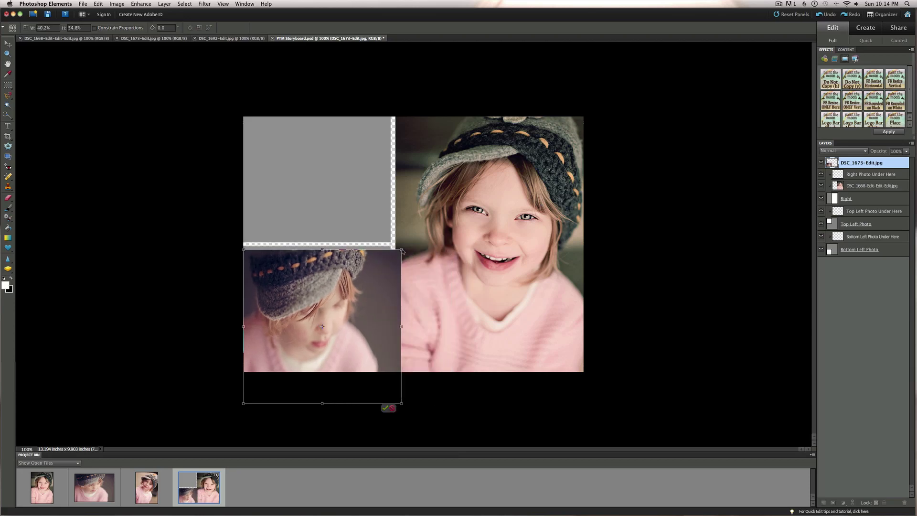
click(391, 408)
Step: Scale DSC_1673 to about 58%, move it bottom-left, and clip it above Bottom Left Photo
click(609, 146)
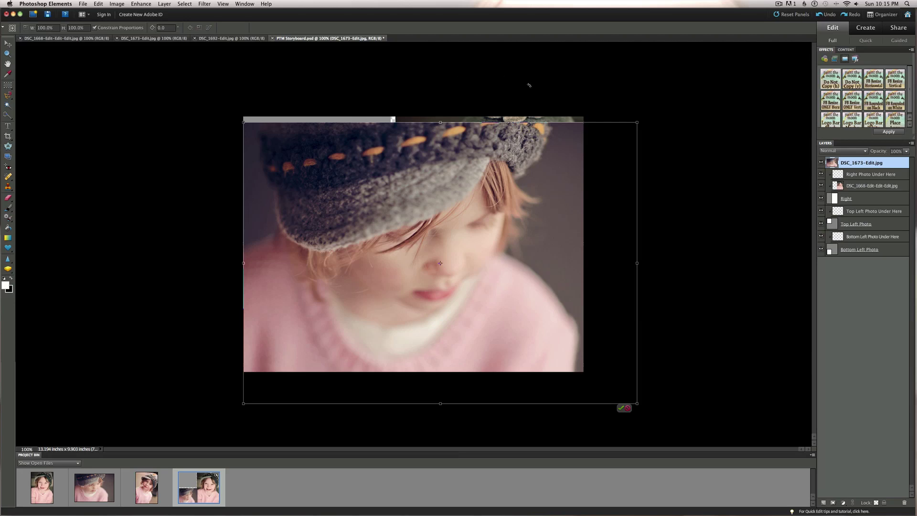
drag(636, 123, 441, 262)
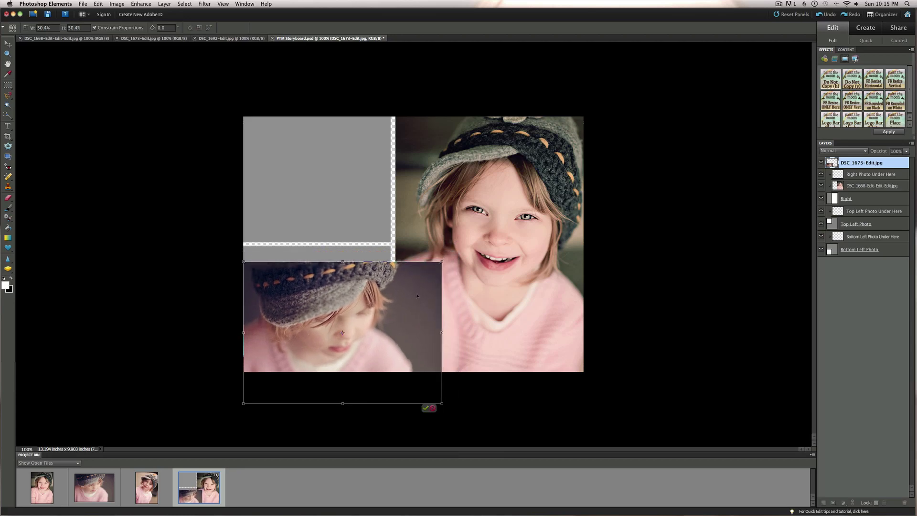
drag(417, 295, 408, 277)
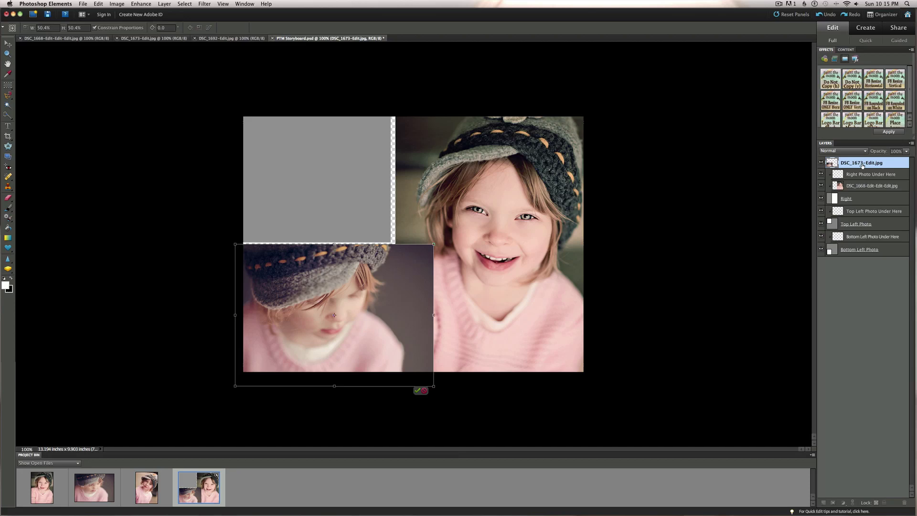
drag(862, 165, 867, 242)
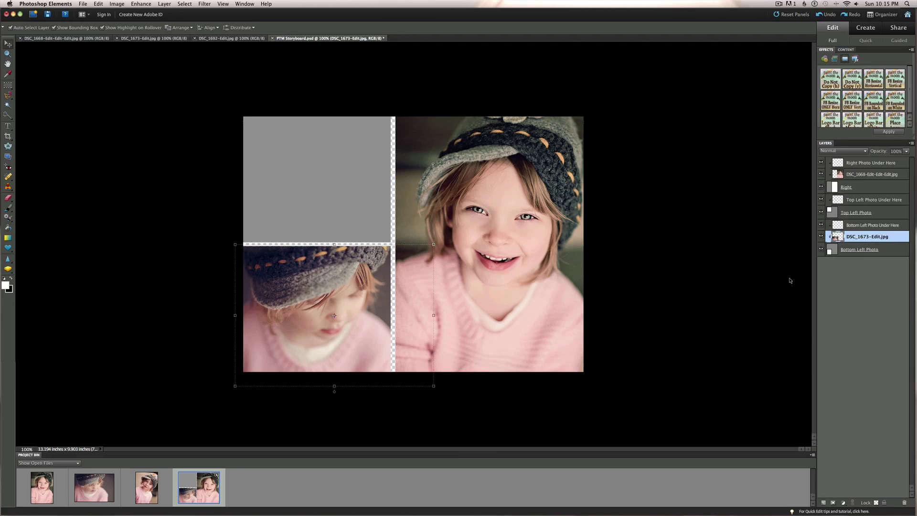
click(647, 311)
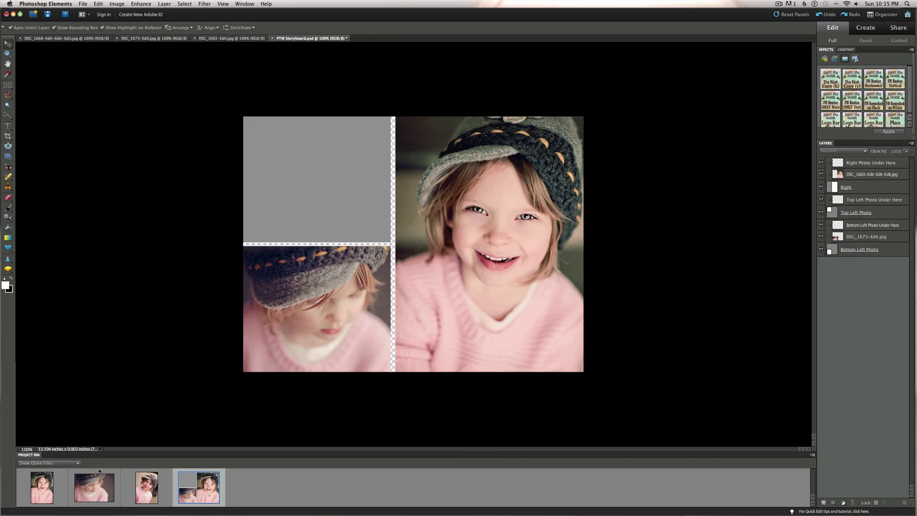
Step: Drop DSC_1692 on the canvas, scale it to 86%, and clip it above Top Left Photo
drag(149, 495, 252, 326)
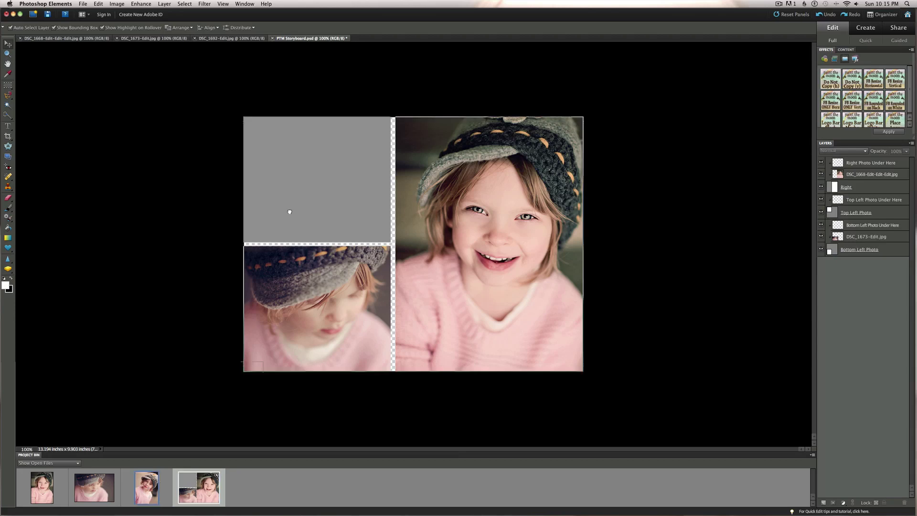
drag(290, 211, 292, 198)
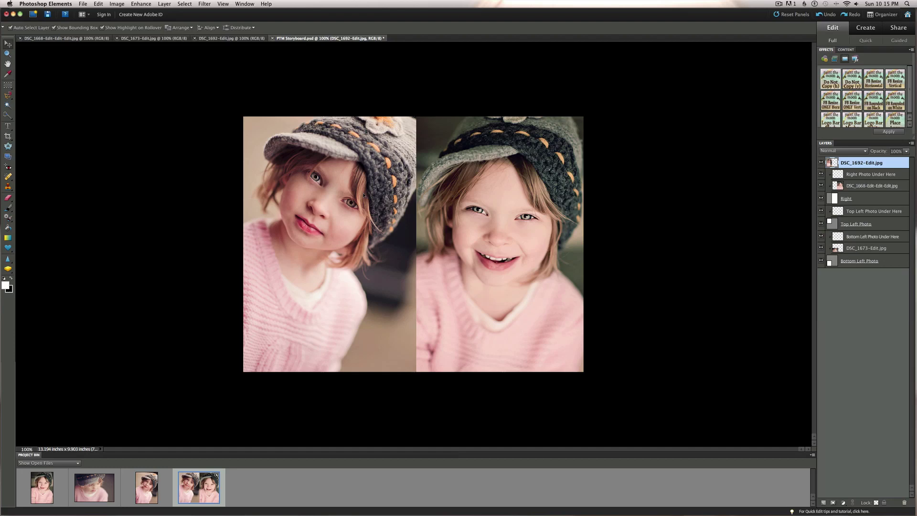
drag(364, 195, 362, 188)
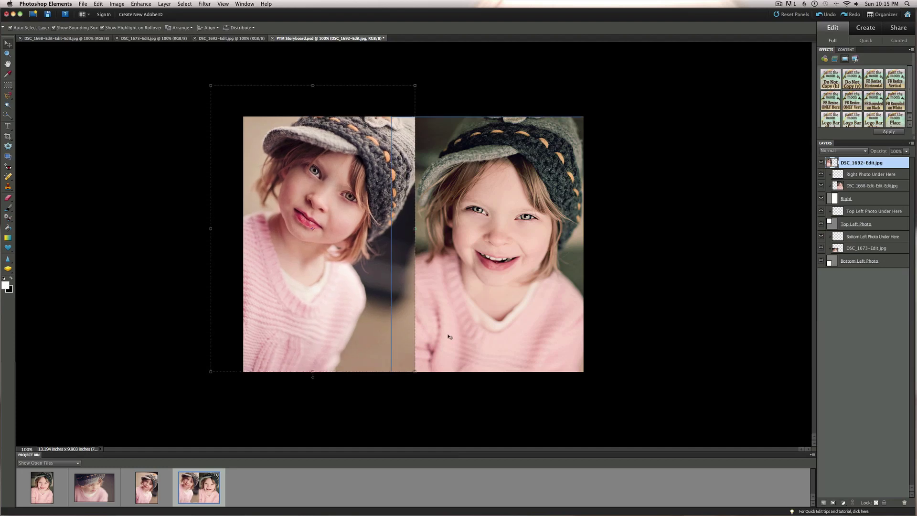
click(415, 372)
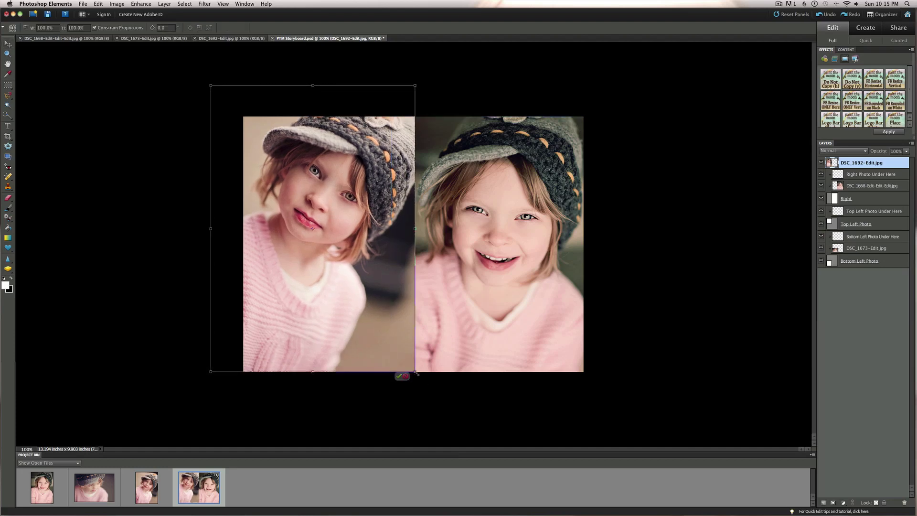
drag(416, 373, 387, 331)
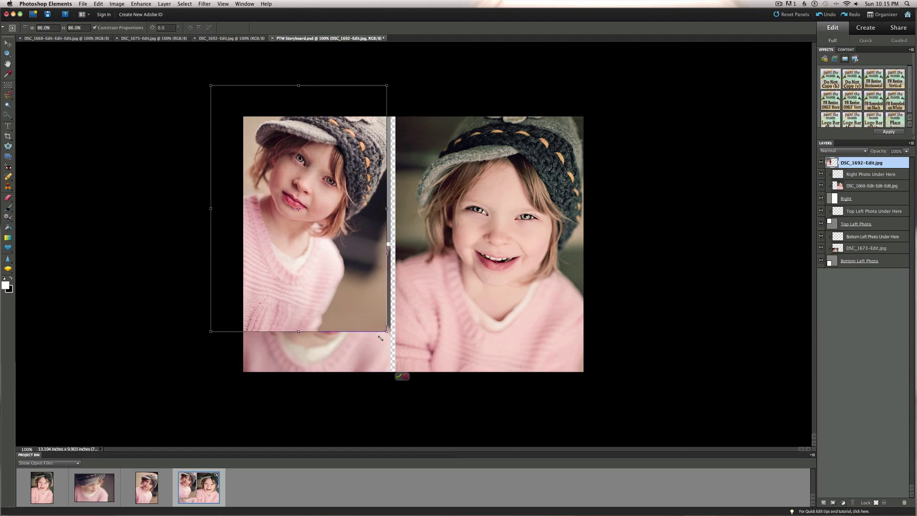
drag(329, 298, 337, 293)
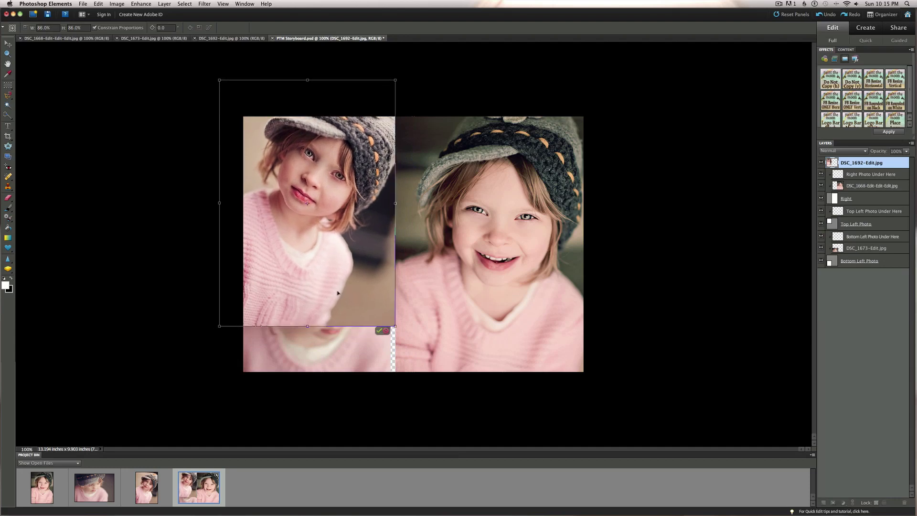
key(Return)
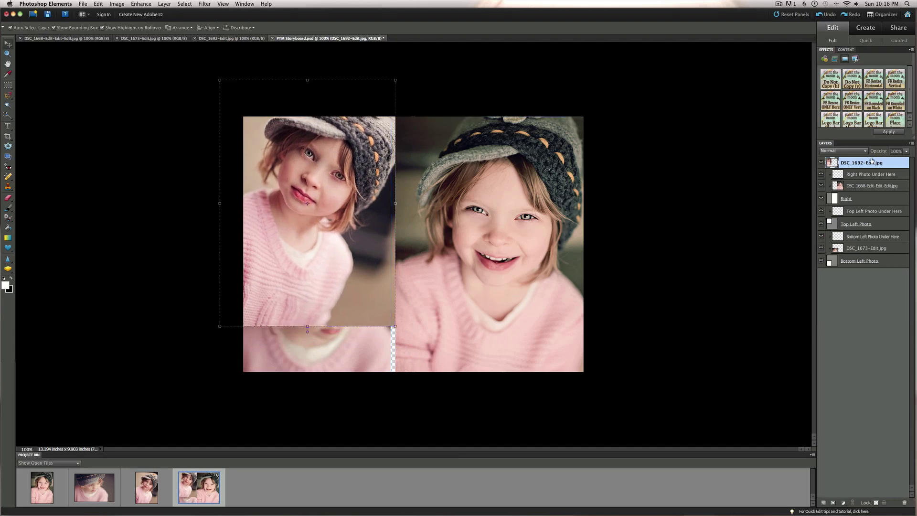
drag(871, 161, 869, 217)
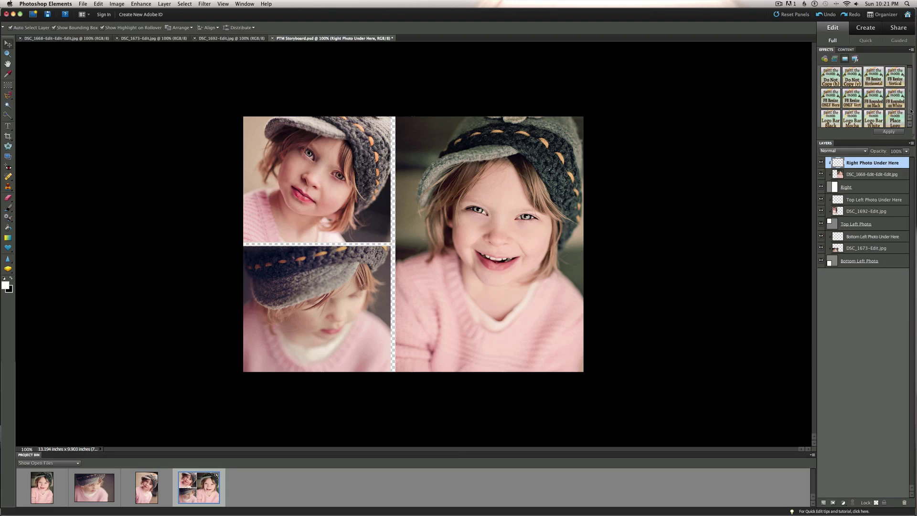
Step: Run the FB Resize Horizontal effect, continuing through each of its action dialogs
drag(906, 140, 906, 175)
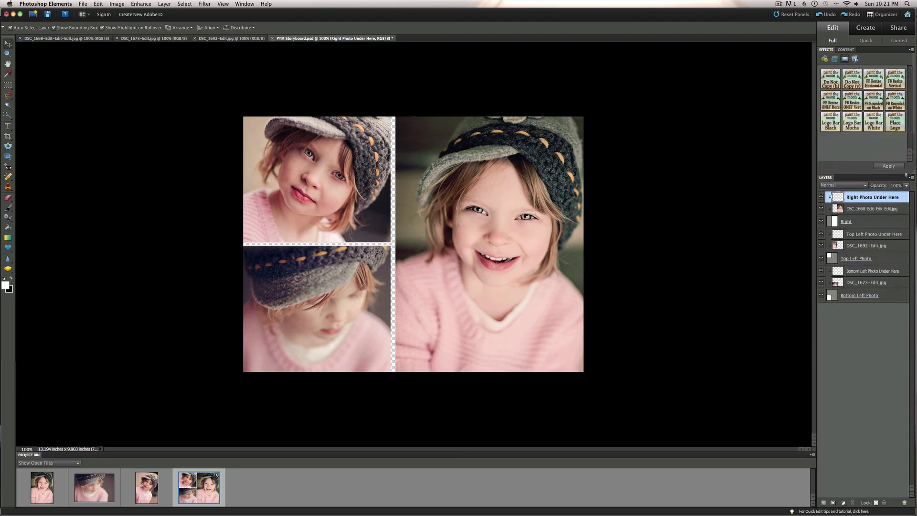
double_click(874, 80)
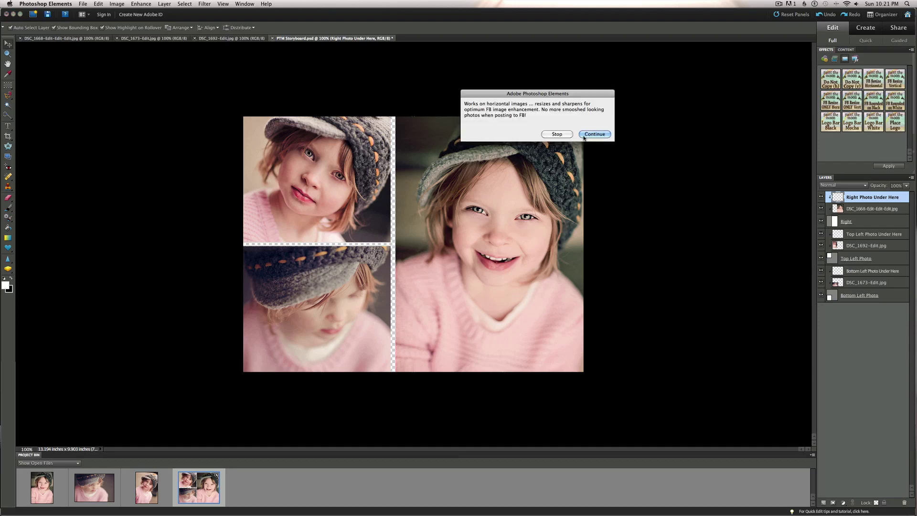
click(589, 132)
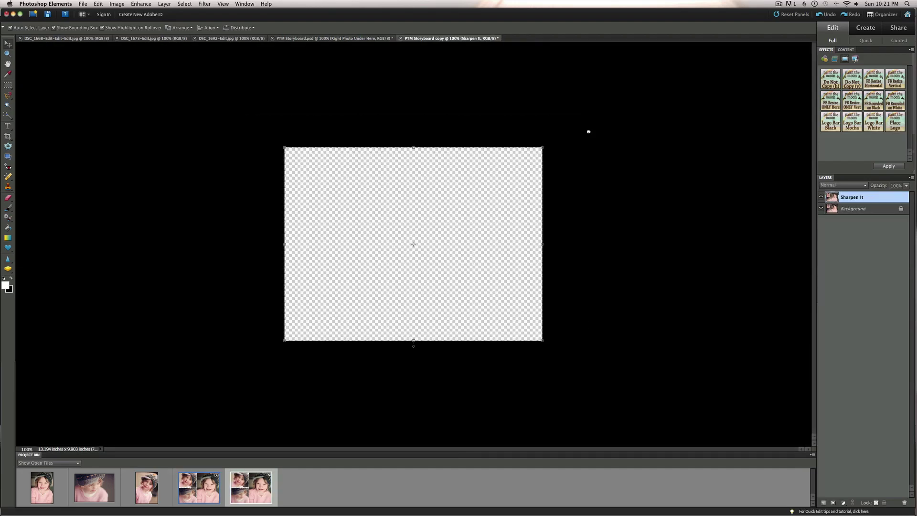
click(618, 134)
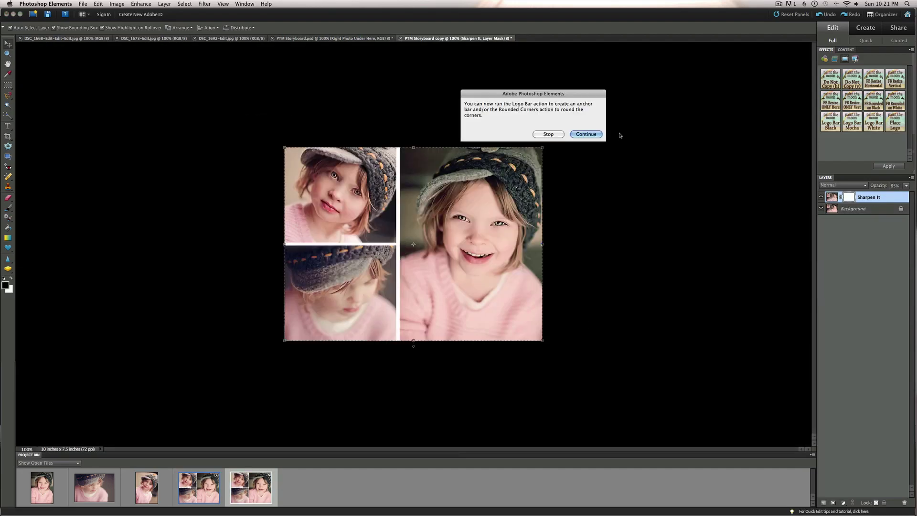
click(584, 135)
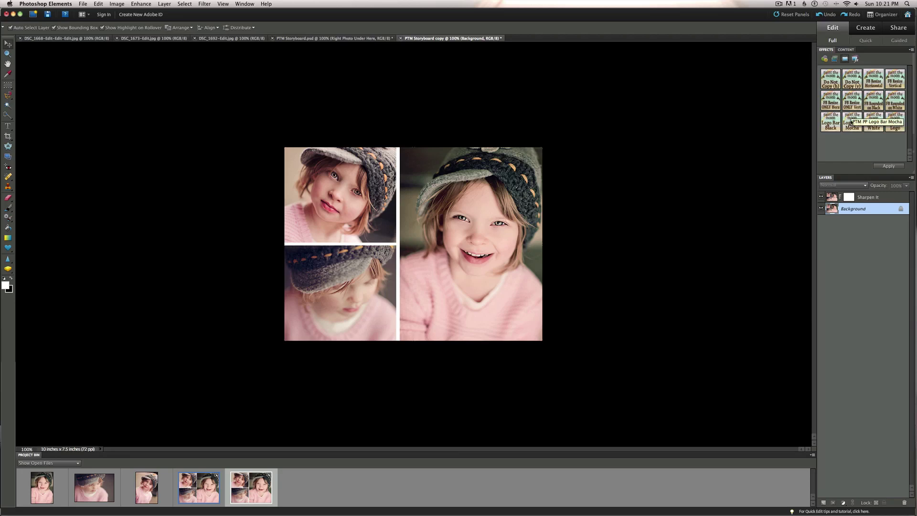
Step: Apply the Logo Bar Mocha effect and confirm it
double_click(849, 123)
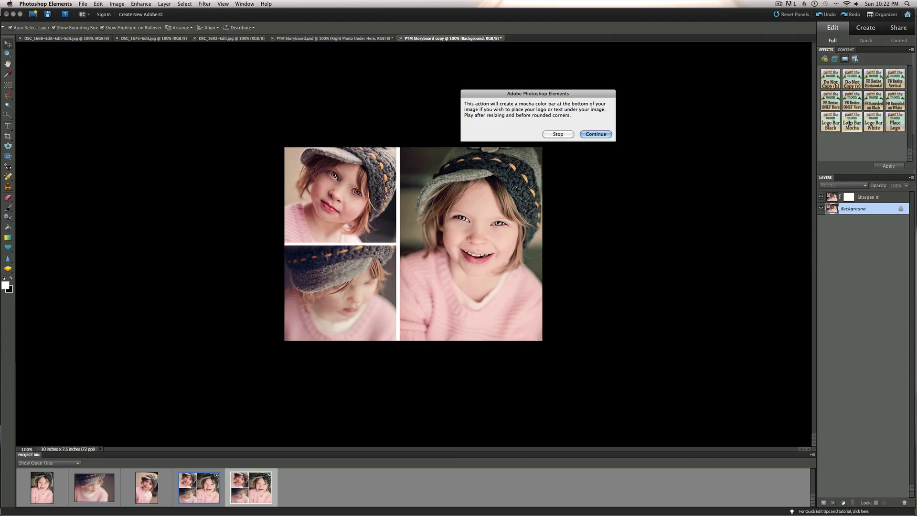
click(588, 133)
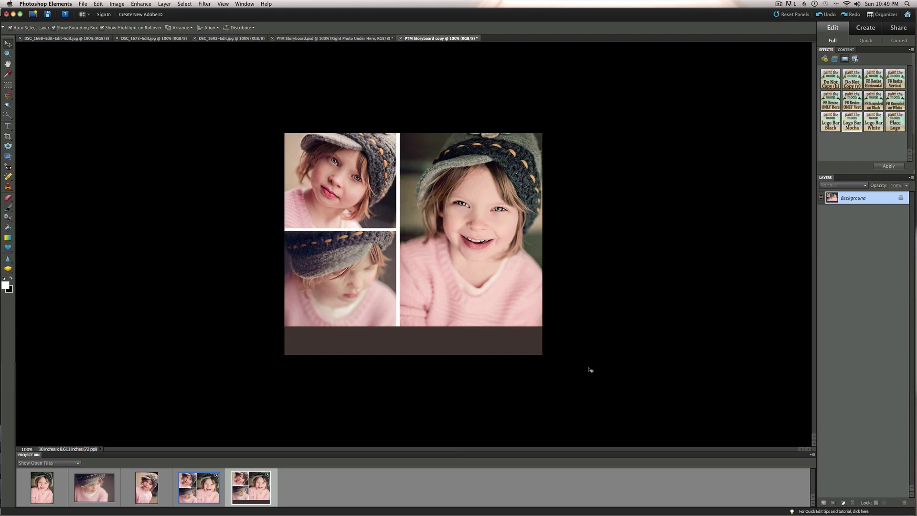
Step: Type '© Paint the Moon Photography' on the mocha bar and move it fully onto the bar
key(t)
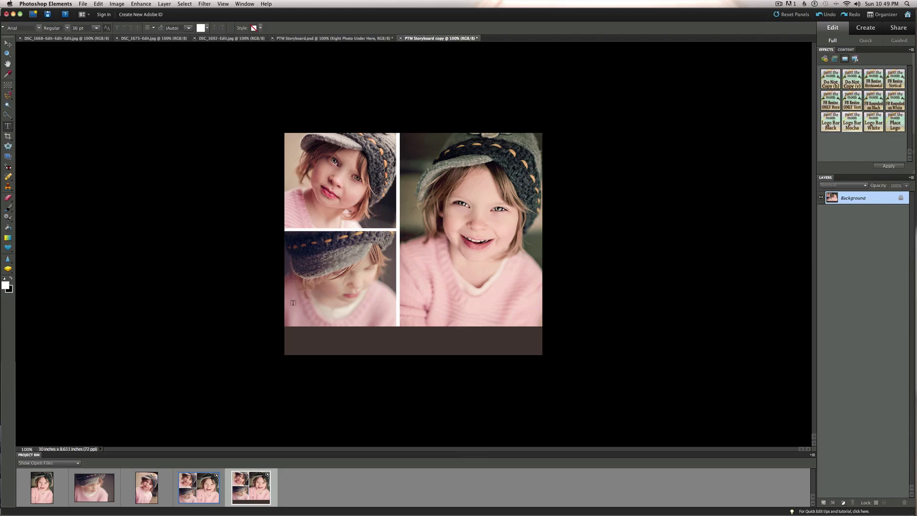
click(295, 343)
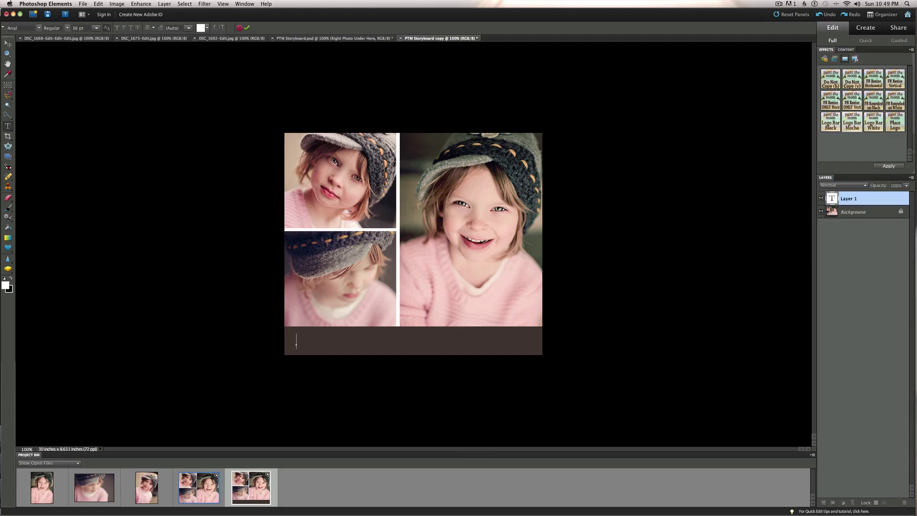
text(© Pain th)
key(BackSpace)
key(BackSpace)
key(BackSpace)
text(t the moo)
key(BackSpace)
key(BackSpace)
key(BackSpace)
text(Moon Photo)
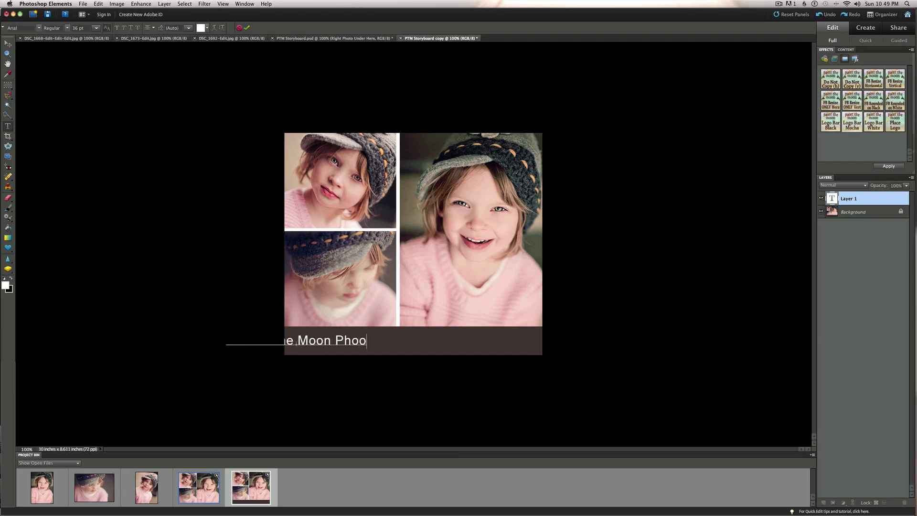
key(BackSpace)
text(tography)
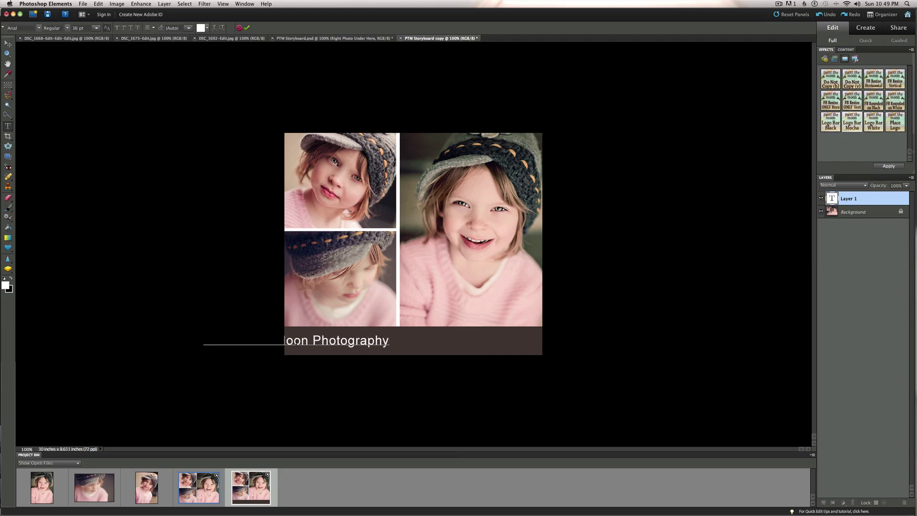
key(KP_Enter)
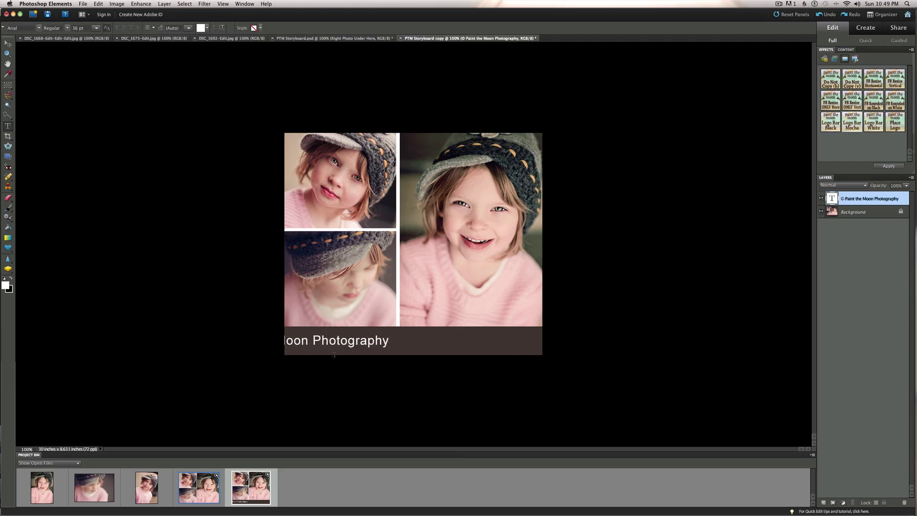
key(v)
drag(331, 343, 419, 339)
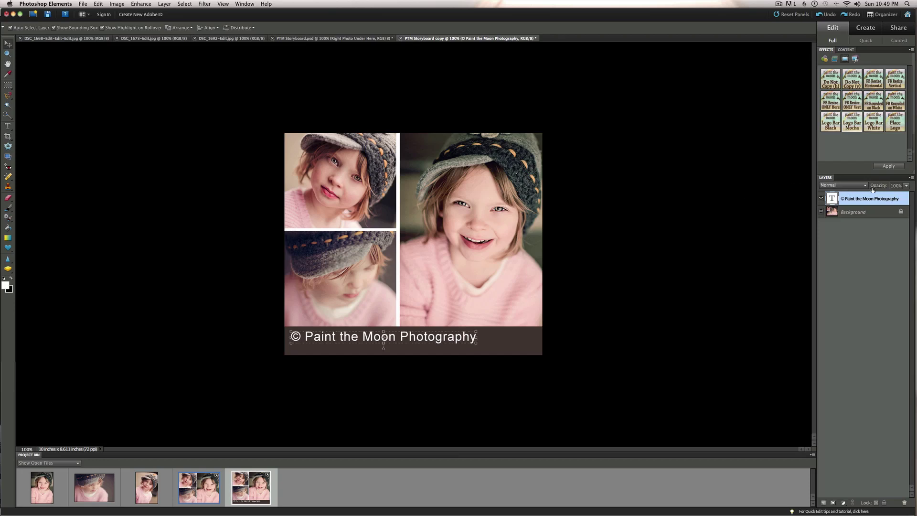
Step: Lower the copyright text layer's opacity to 55%, then select the Background layer
drag(880, 189, 862, 188)
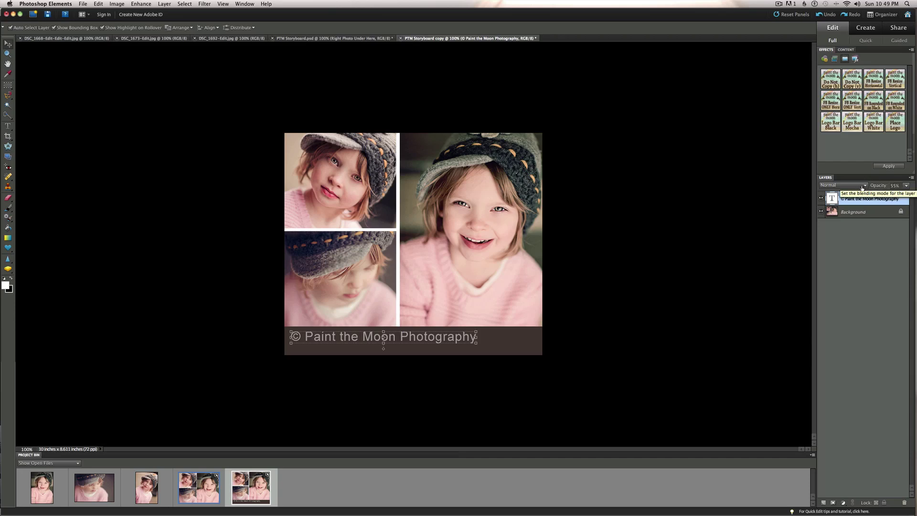
click(721, 261)
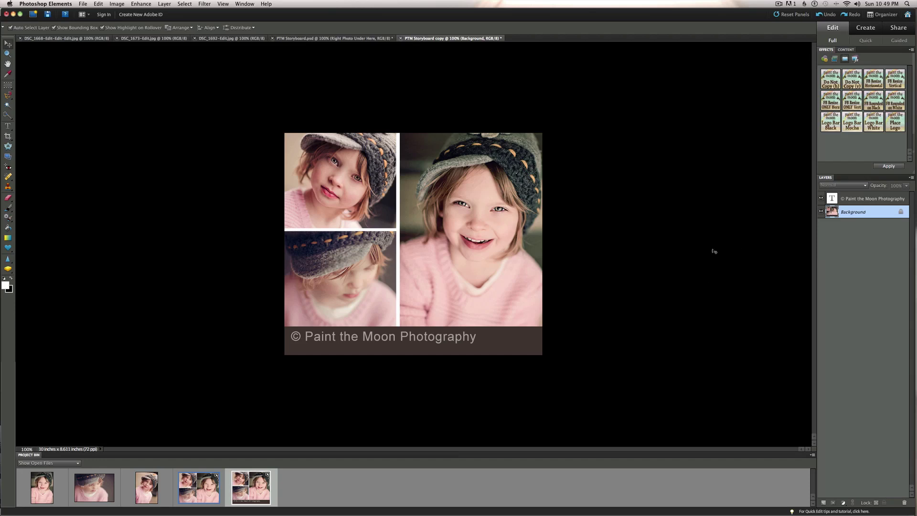
Step: Launch the Rounded Corners Black effect and move its flatten warning aside
double_click(869, 102)
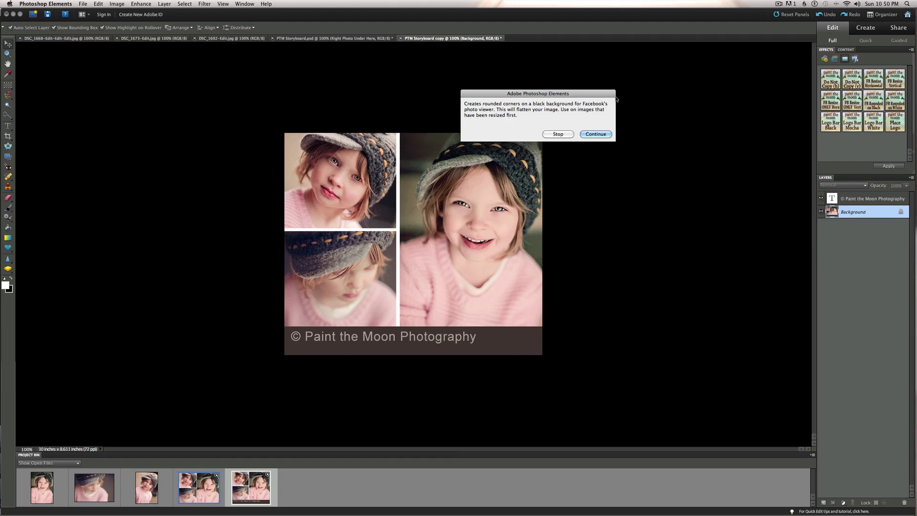
drag(587, 97, 594, 83)
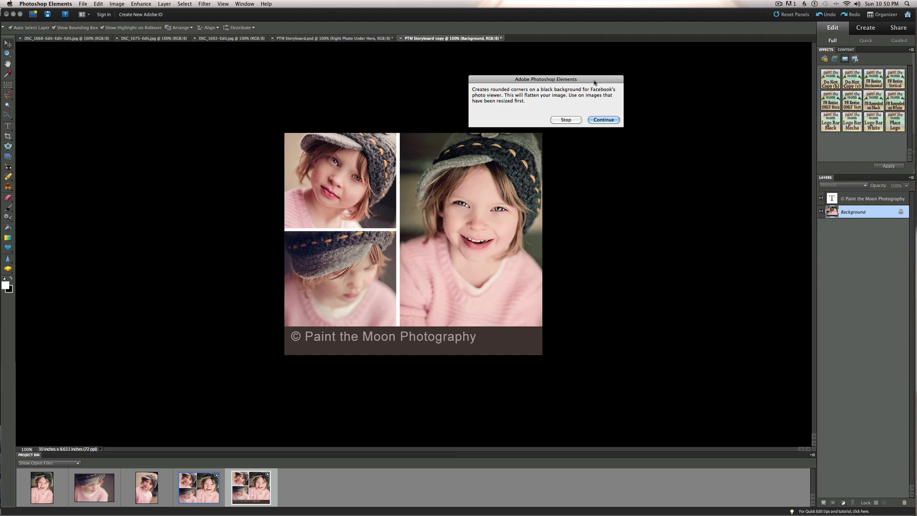
drag(595, 82, 592, 92)
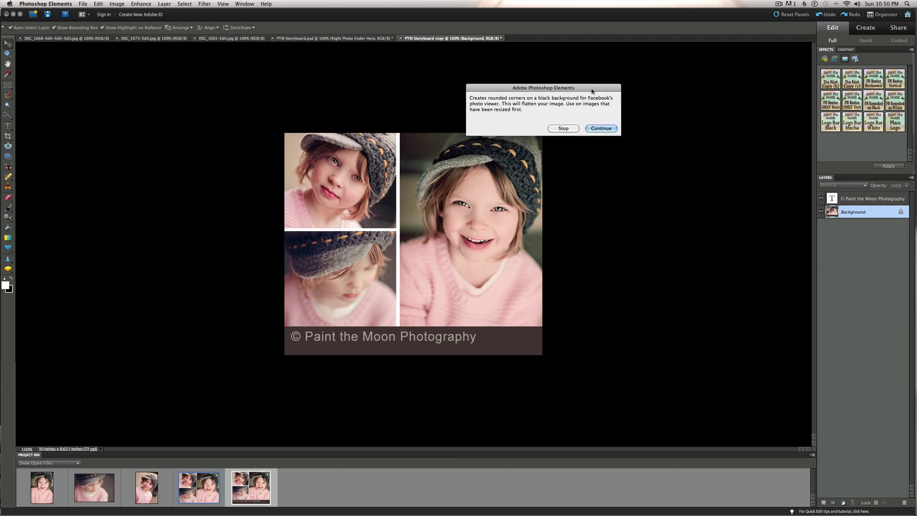
Step: Continue the Rounded Corners action so the corners round onto black
click(599, 128)
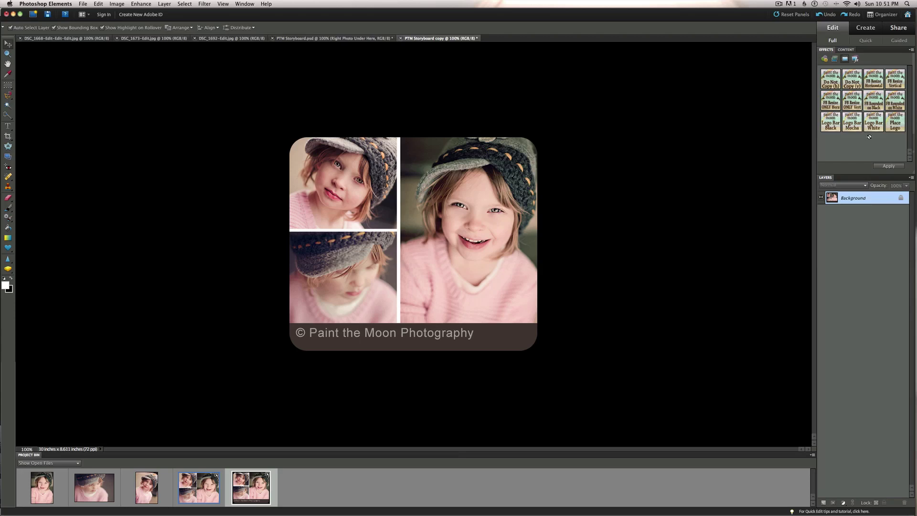
Step: Bring Chrome forward and load the Paint the Moon Photography Facebook fan page in a new tab
mouse_move(909, 93)
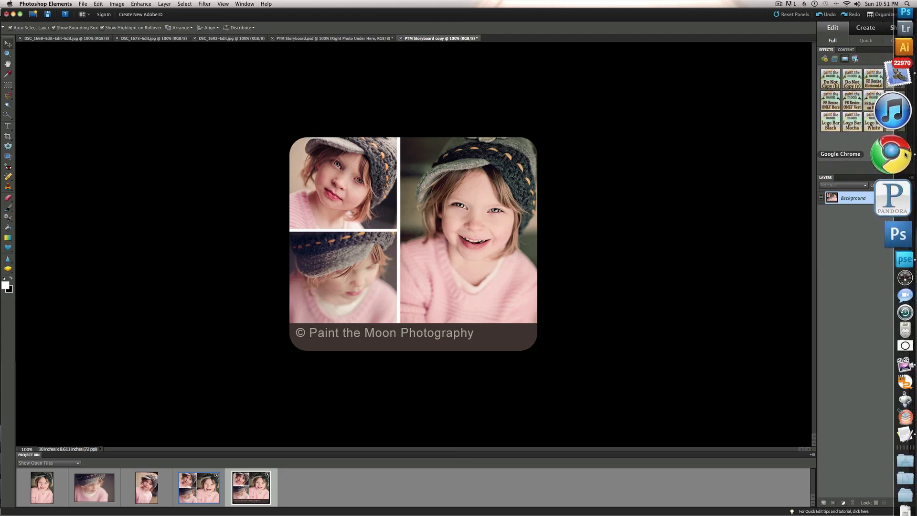
click(906, 151)
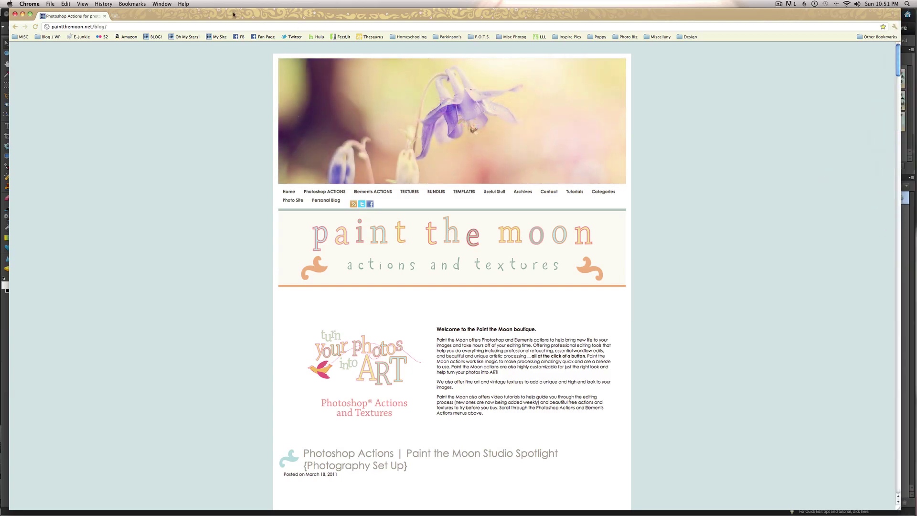
key(super+t)
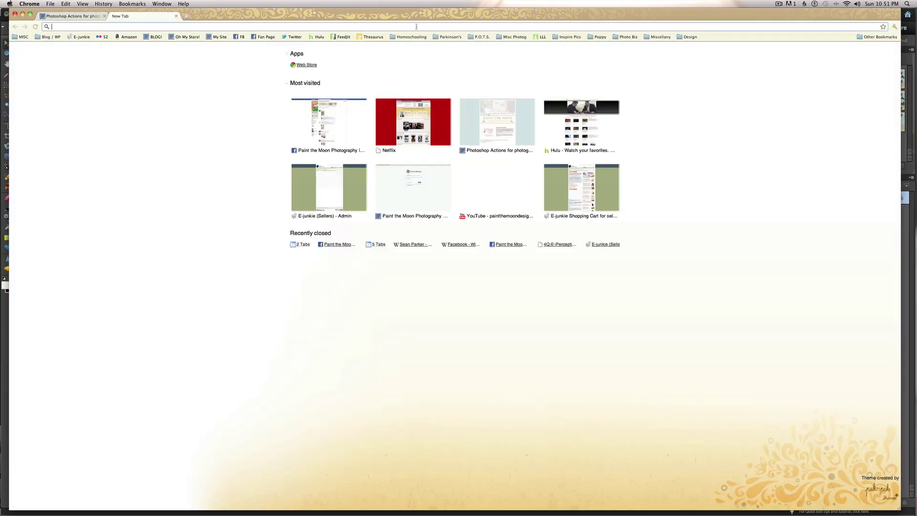
click(254, 38)
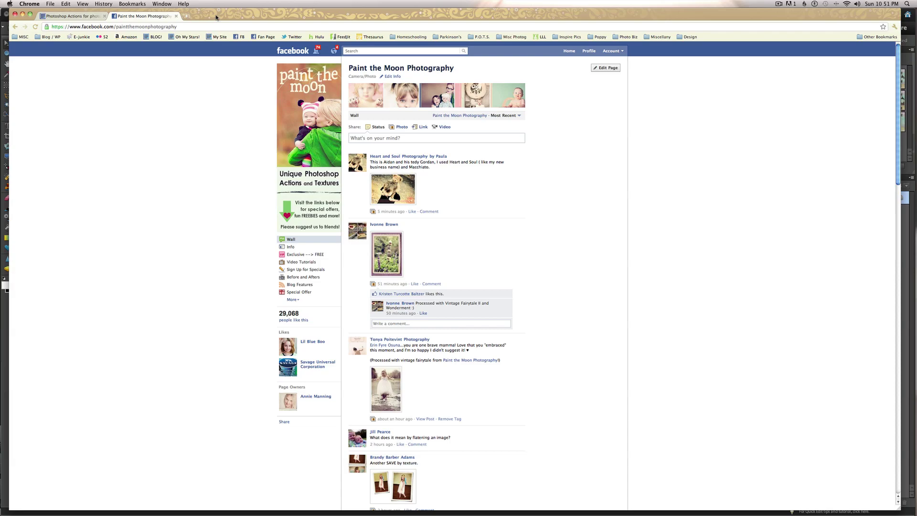
Step: Shift the Chrome window slightly left to reach the Paint the Moon actions and textures blog tab
mouse_move(216, 18)
mouse_down()
mouse_move(207, 16)
mouse_move(216, 8)
mouse_up()
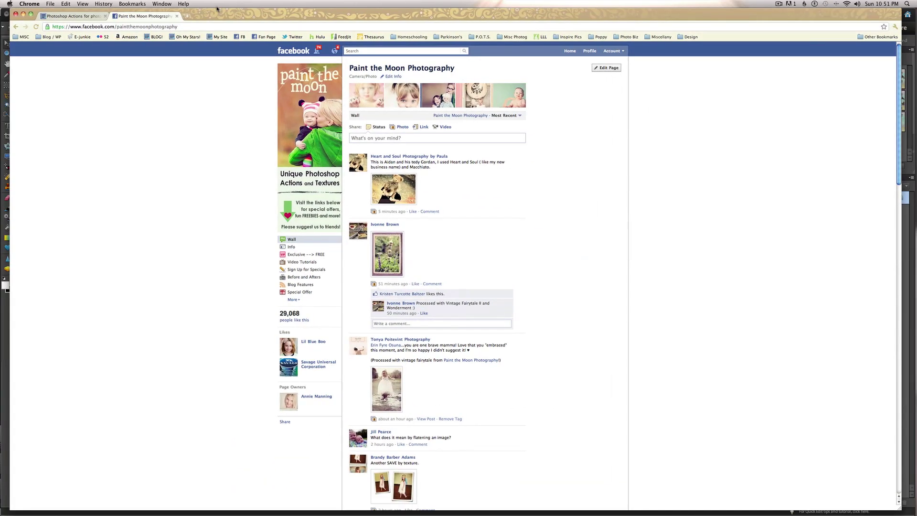
mouse_move(522, 225)
click(95, 17)
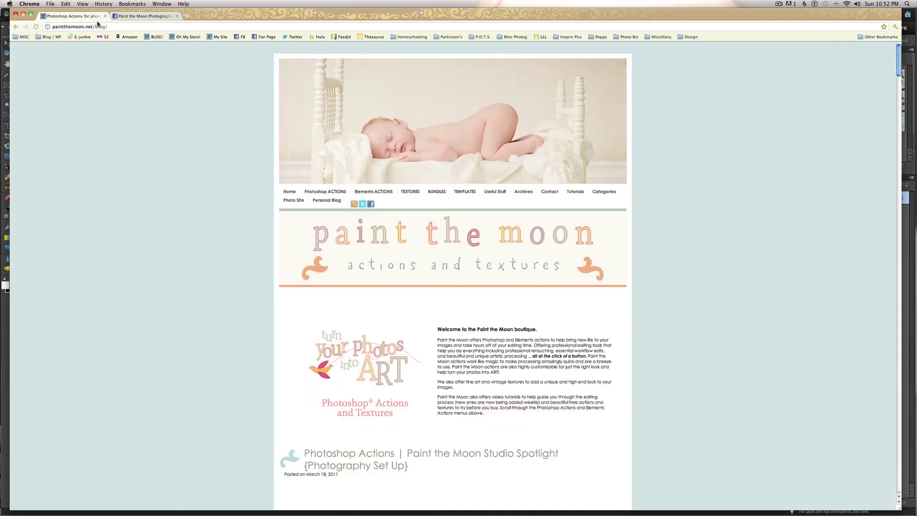